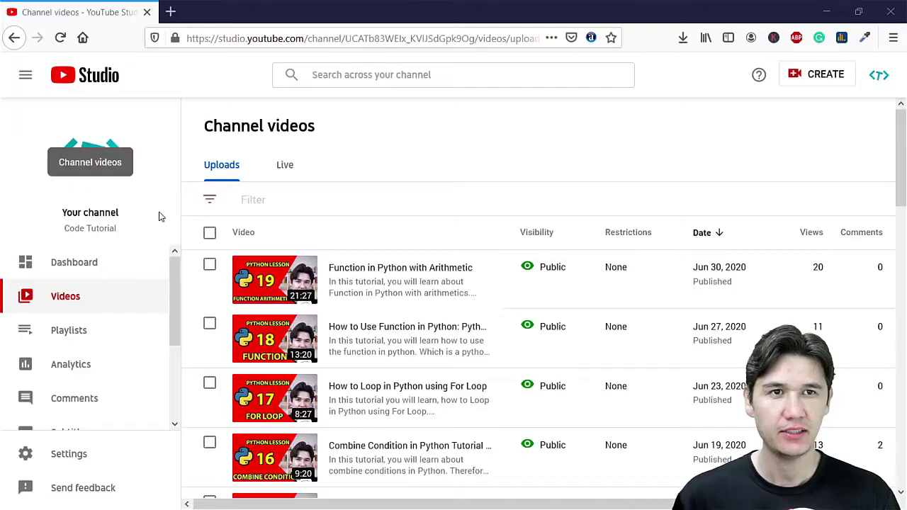
Browse the channel dashboard and comments page, then return to the video list
left_click(97, 262)
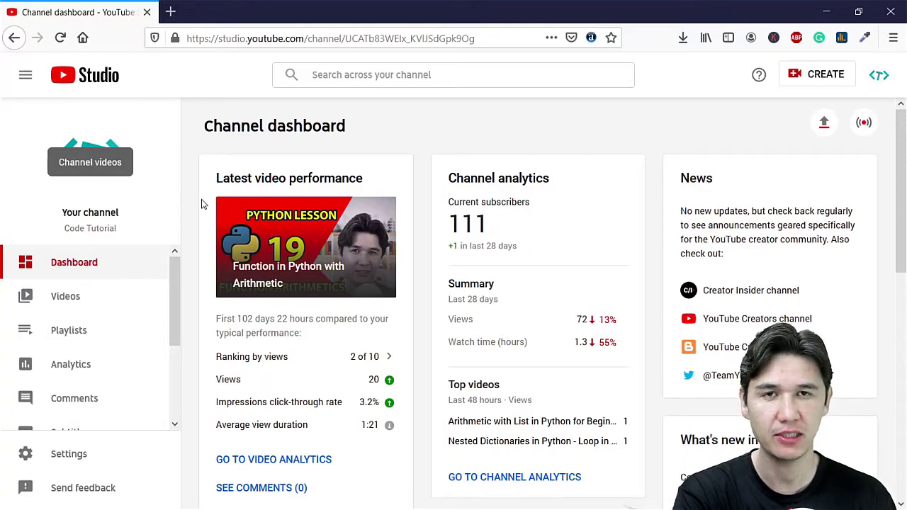
left_click(65, 300)
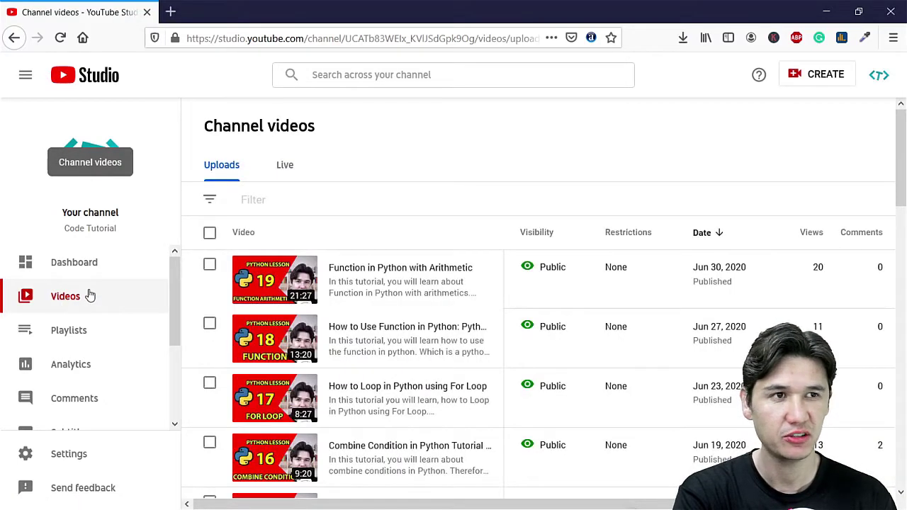
mouse_move(369, 278)
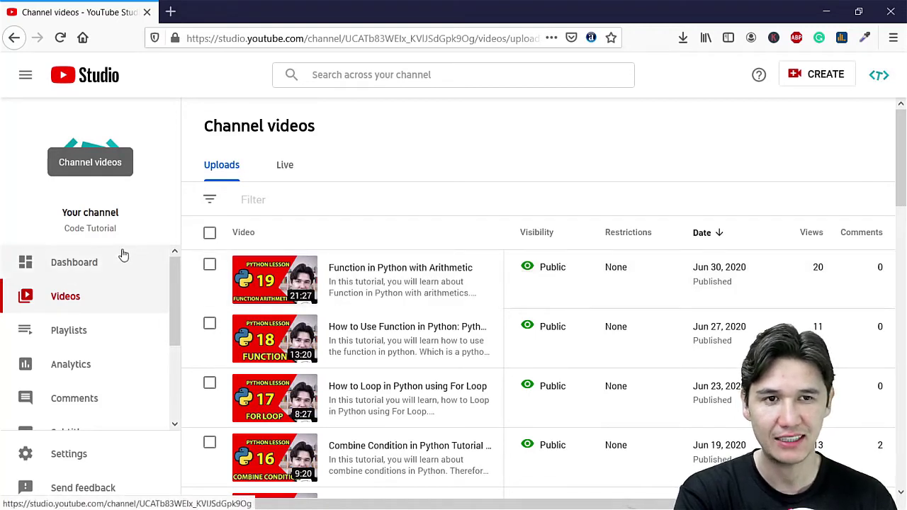
left_click(93, 399)
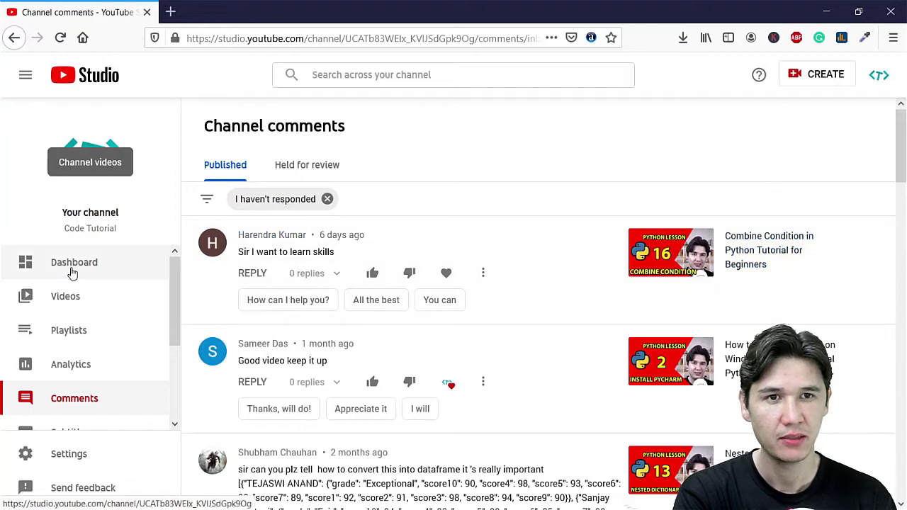
left_click(75, 302)
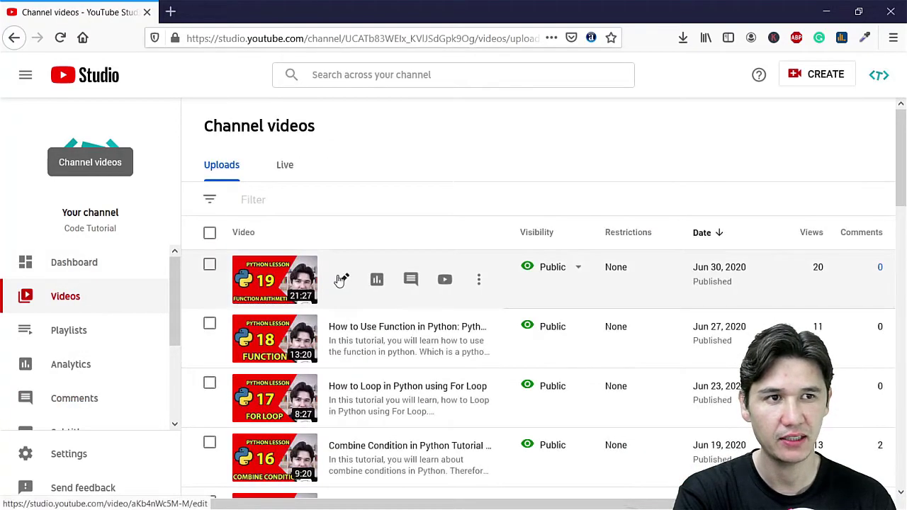
Open the 'Function in Python with Arithmetic' details and scroll the advanced options to Comments and ratings
left_click(344, 281)
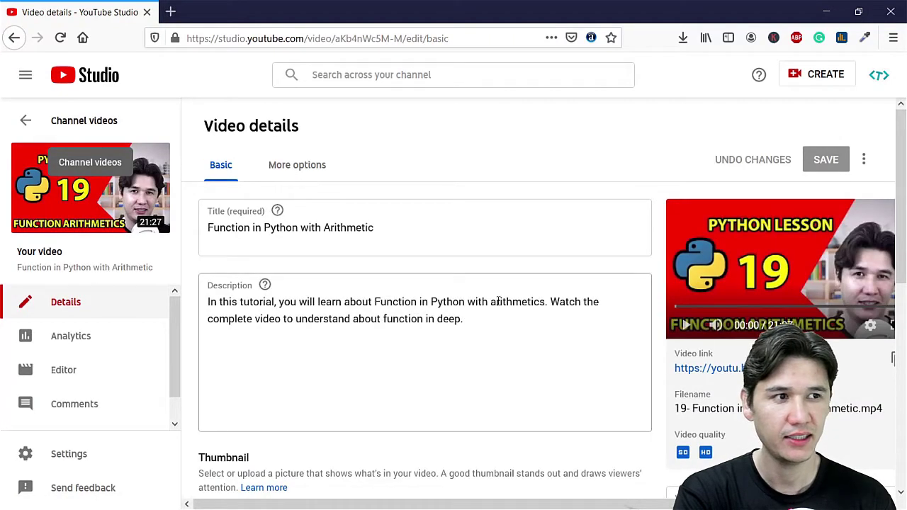
scroll(281, 267, "down", 5)
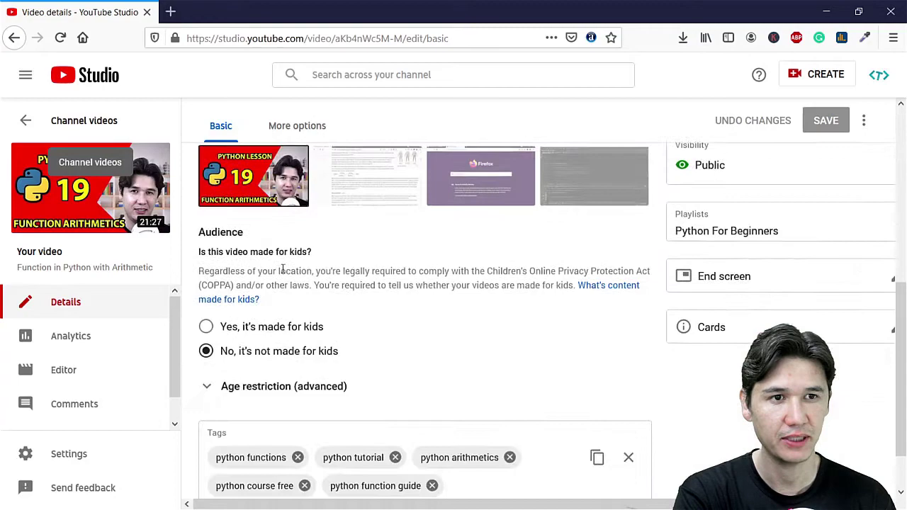
scroll(284, 274, "down", 1)
scroll(283, 269, "up", 6)
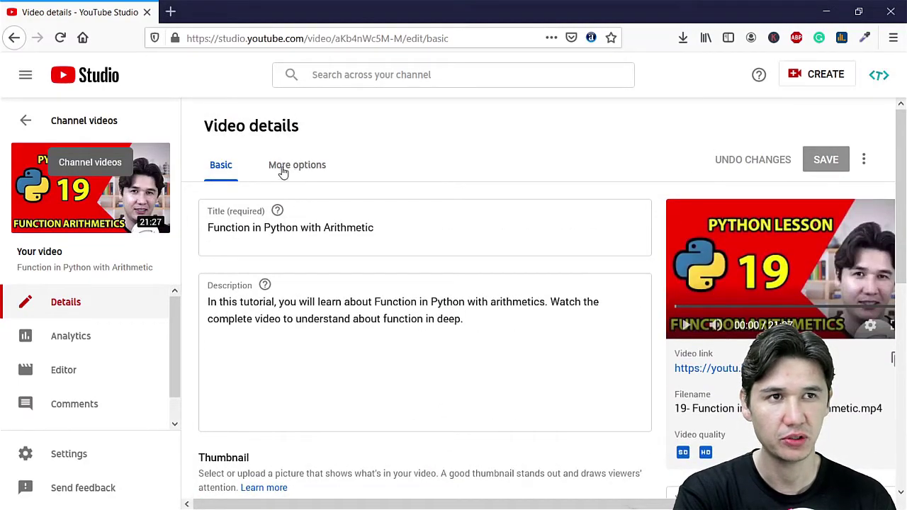
left_click(281, 171)
scroll(262, 212, "down", 2)
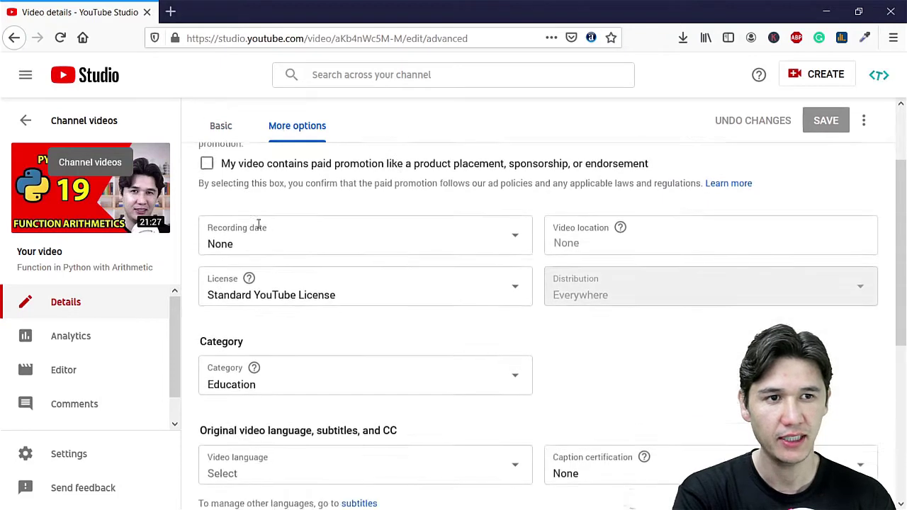
scroll(259, 227, "down", 2)
scroll(259, 227, "down", 1)
scroll(259, 228, "down", 1)
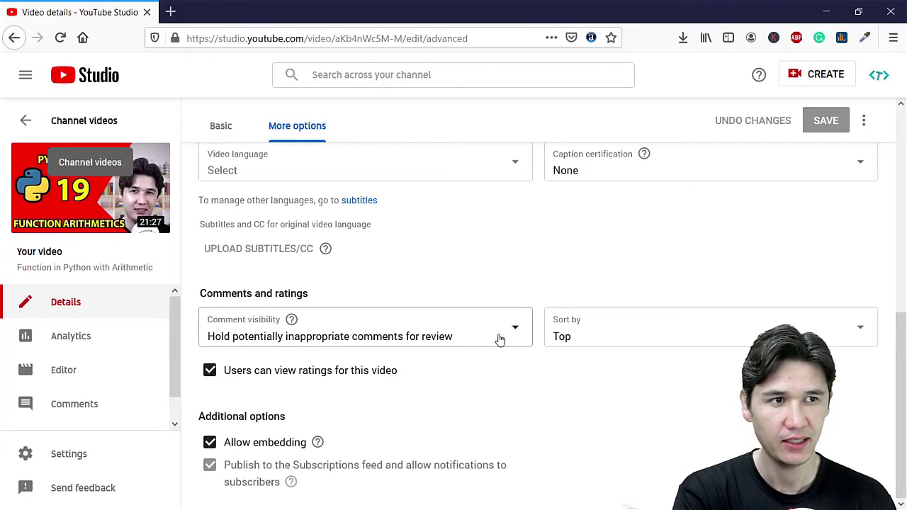
Expand the Comment visibility dropdown to list the moderation choices, including Disable comments
left_click(511, 332)
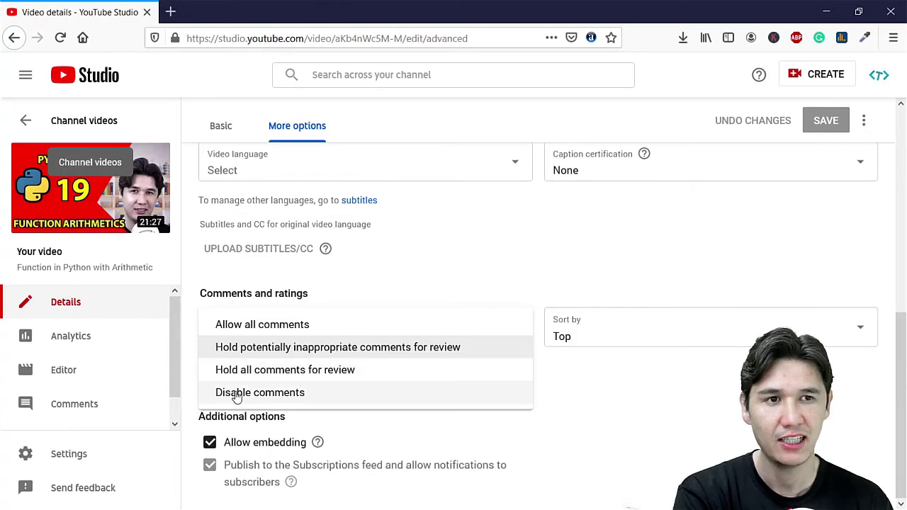
left_click(239, 396)
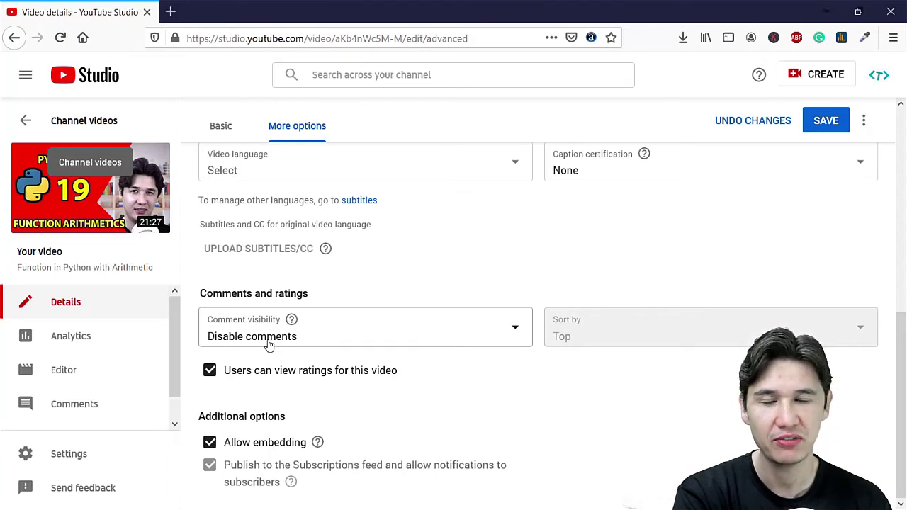
left_click(268, 344)
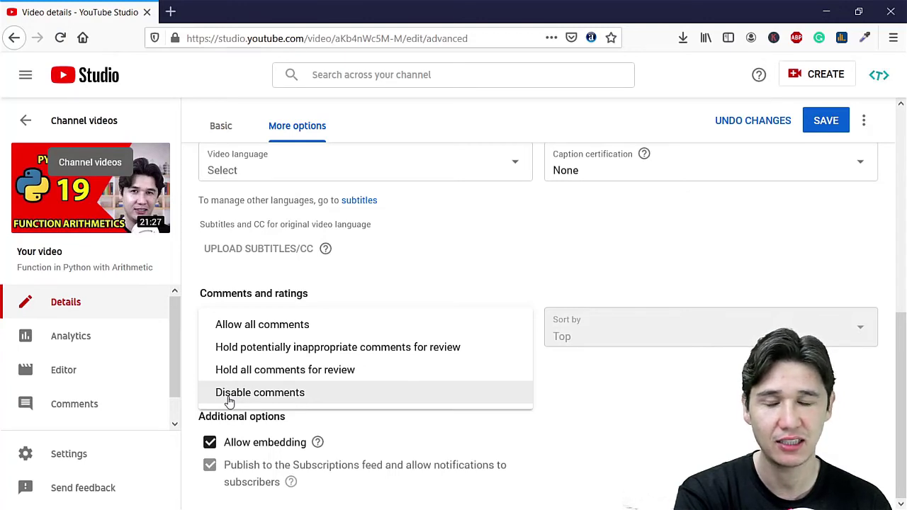
left_click(228, 401)
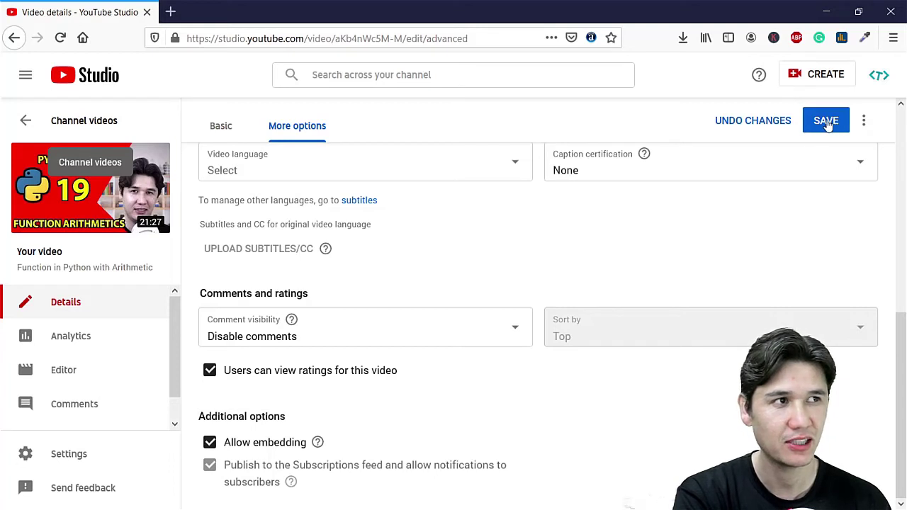
Save the disabled-comments setting and copy the video's link from the Basic tab
left_click(826, 124)
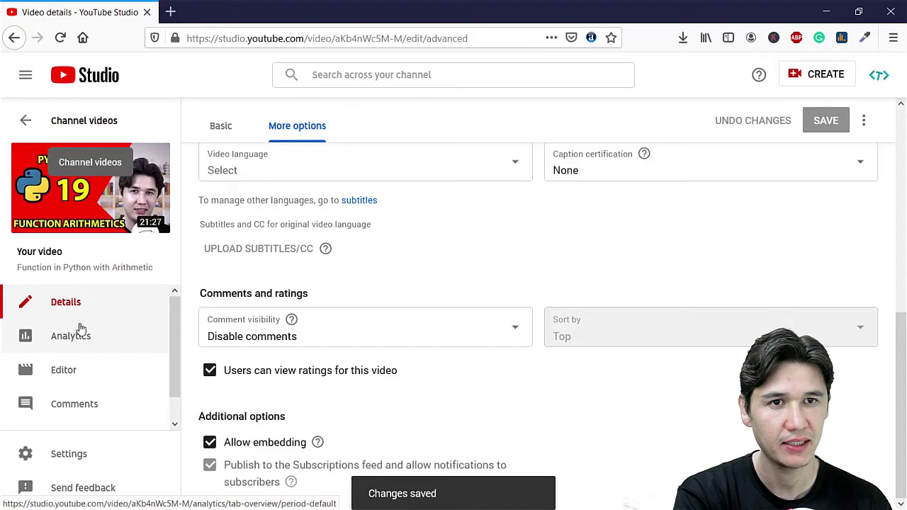
scroll(314, 223, "up", 5)
scroll(298, 205, "up", 2)
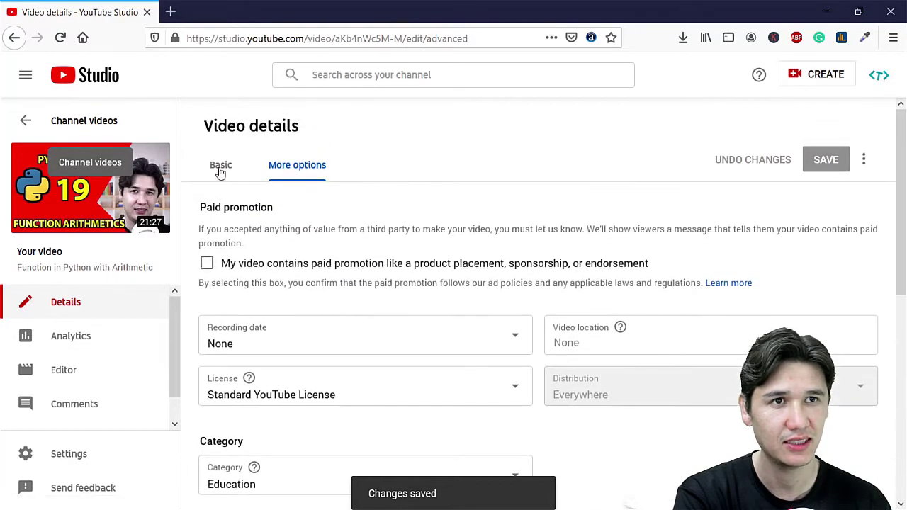
left_click(219, 164)
left_click(892, 359)
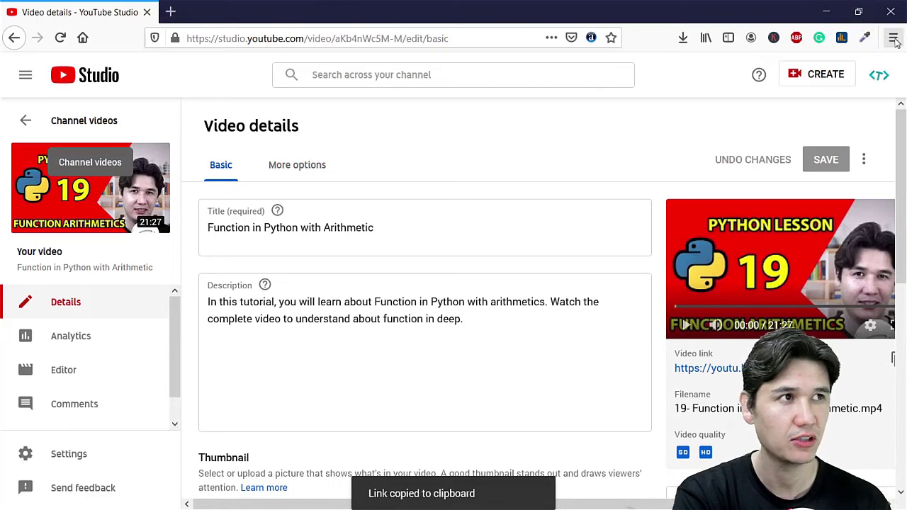
Load the copied video link in a new private browser window
left_click(892, 38)
left_click(737, 138)
right_click(213, 37)
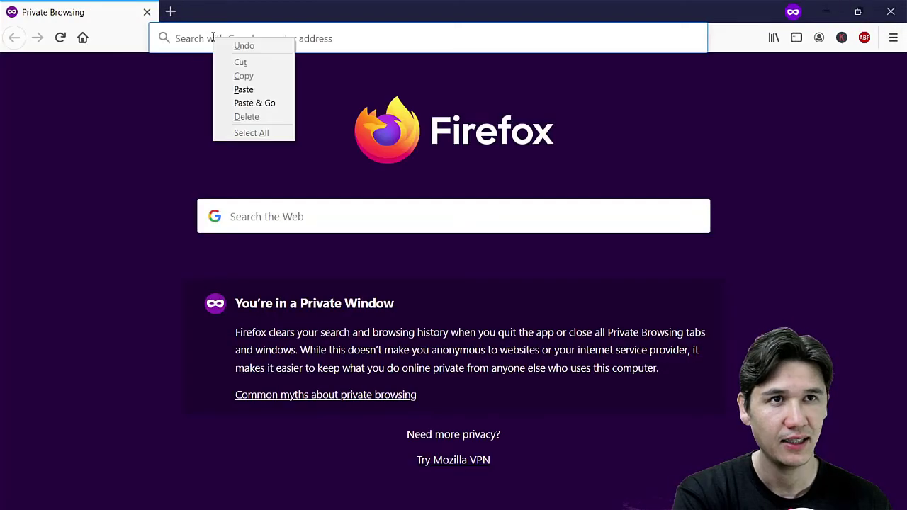
left_click(241, 87)
key("Return")
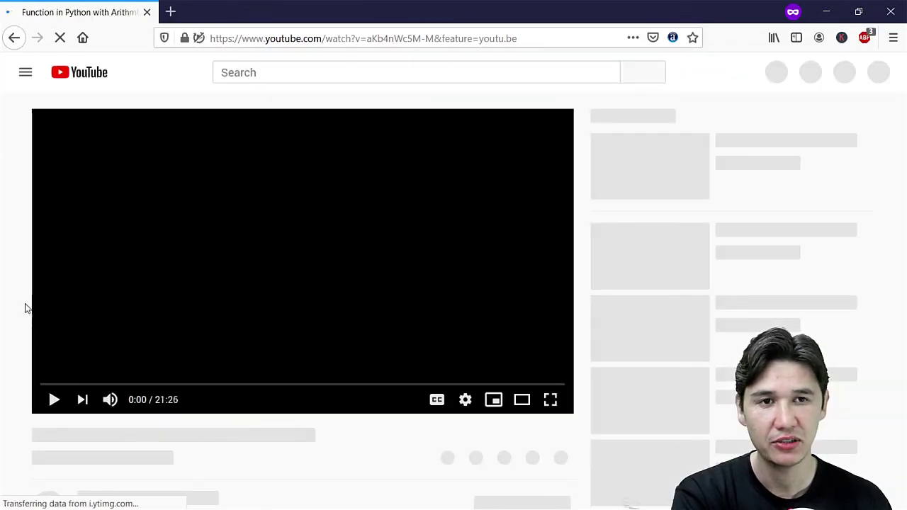
Scroll below the video description to the 'Comments are turned off' notice
scroll(9, 297, "down", 3)
scroll(9, 298, "down", 3)
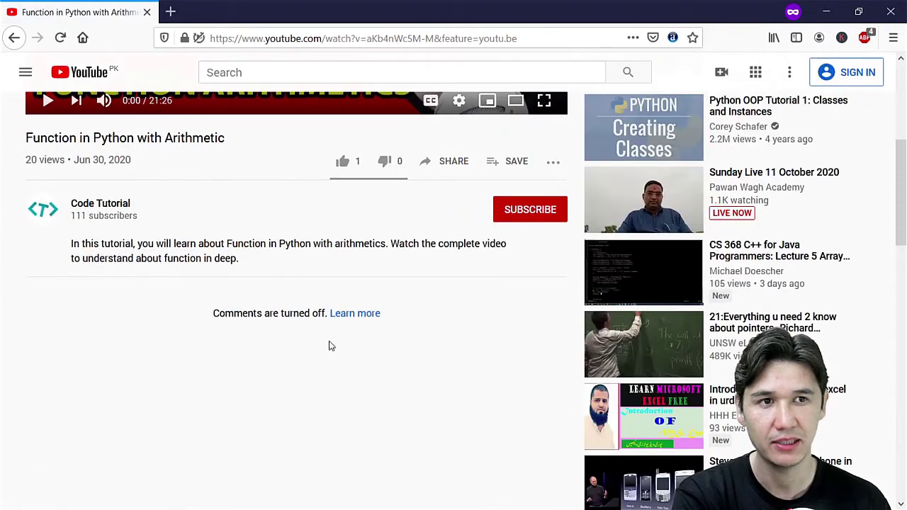